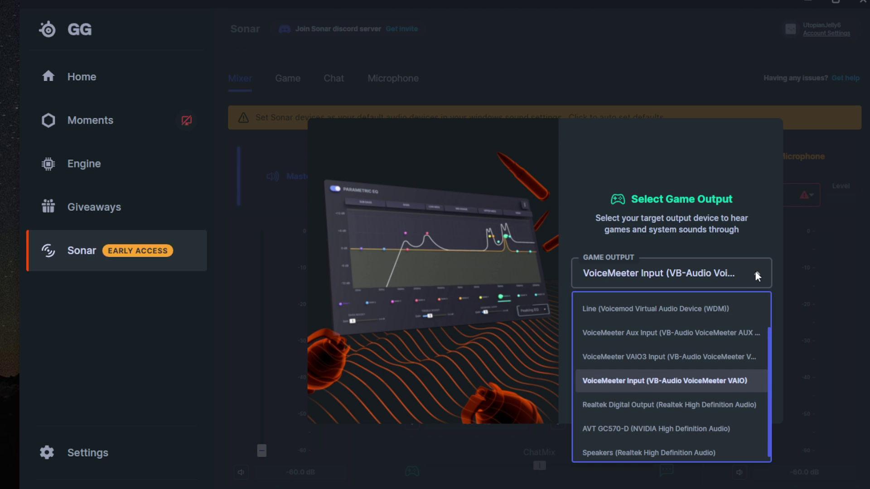
# - Confirm VoiceMeeter Input as Game Output and VoiceMeeter Aux Input as Chat Output in Sonar setup
pyautogui.click(754, 269)
pyautogui.click(734, 405)
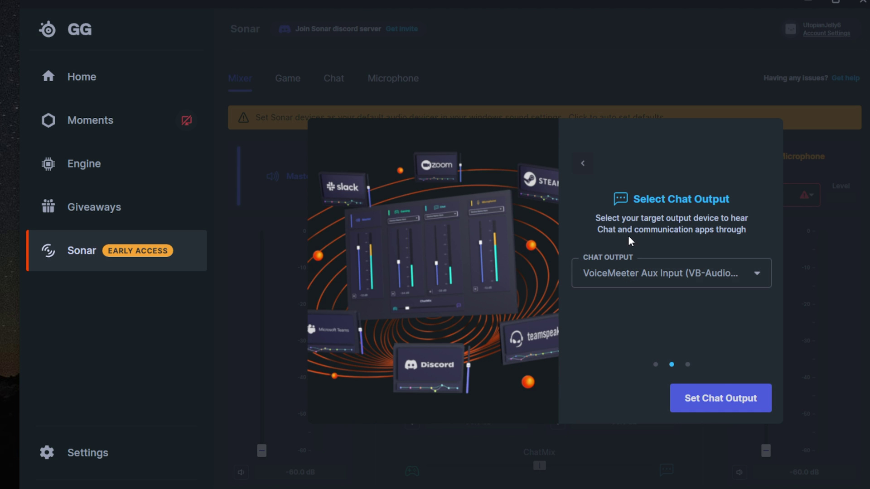
pyautogui.click(732, 279)
pyautogui.scroll(-1, 656, 334)
pyautogui.click(653, 334)
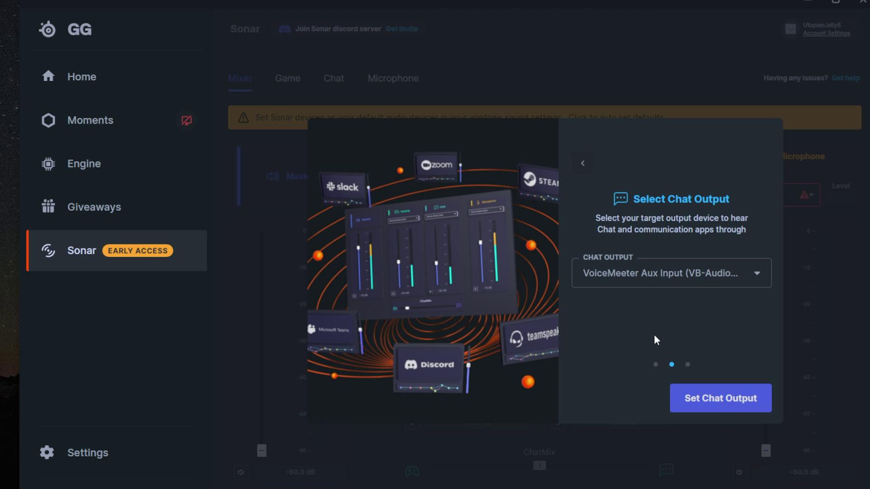
pyautogui.click(720, 407)
# - Finish the microphone setup step and review the Sonar devices in the Playback and Recording lists
pyautogui.click(654, 431)
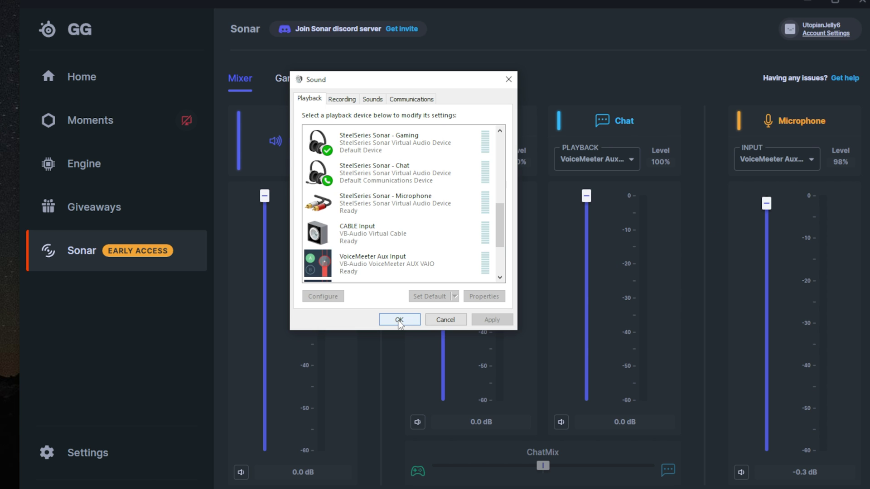
pyautogui.scroll(1, 499, 213)
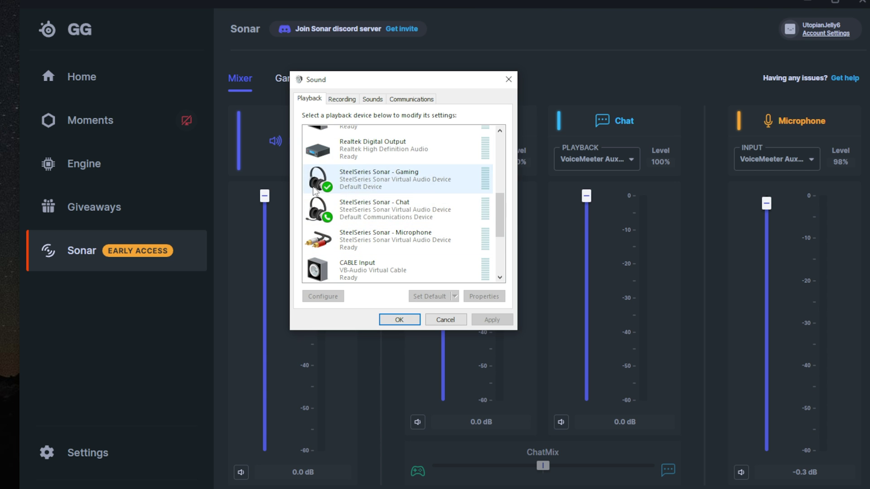
pyautogui.click(343, 100)
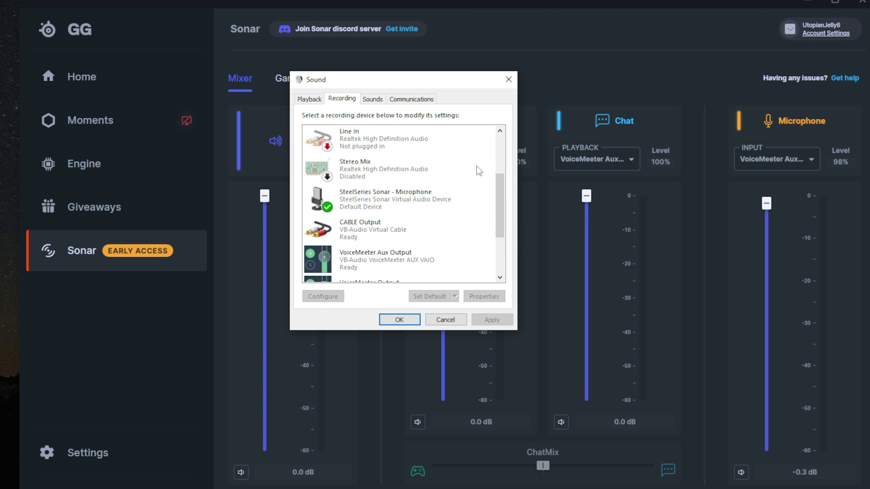
pyautogui.scroll(-1, 499, 196)
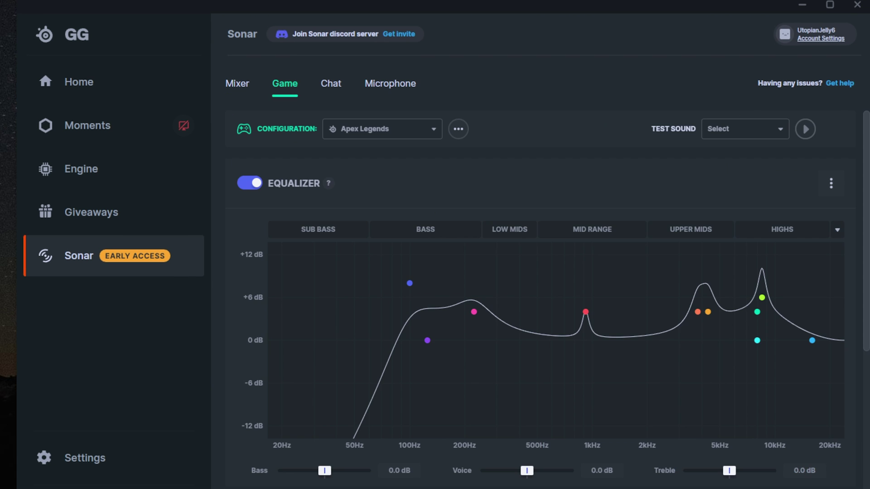
# - Look over the Chat tab, then load the FPS Footsteps preset on the Game equalizer
pyautogui.scroll(-3, 424, 136)
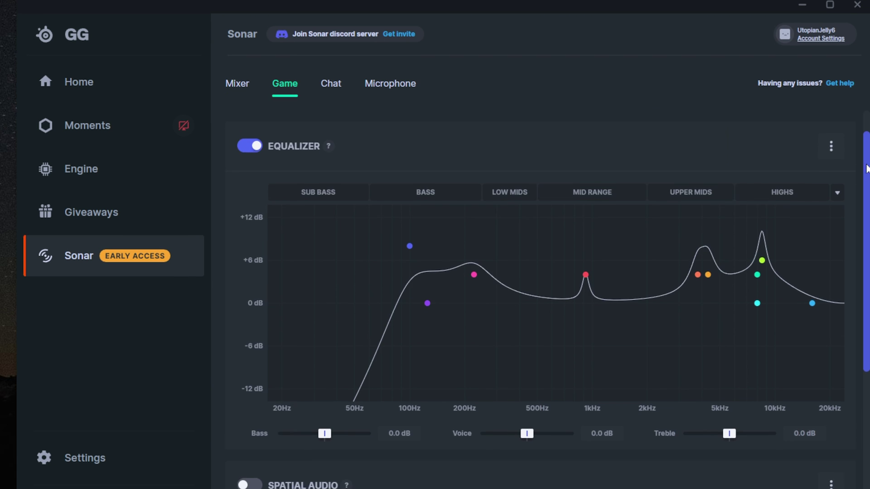
pyautogui.click(343, 89)
pyautogui.scroll(-3, 865, 180)
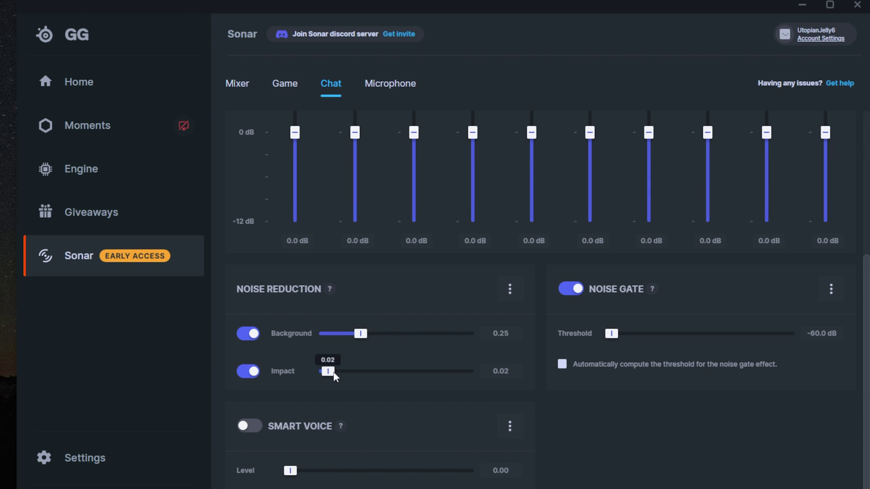
pyautogui.click(290, 84)
pyautogui.scroll(3, 435, 121)
pyautogui.click(433, 117)
pyautogui.click(369, 262)
# - Set the game spatial audio tuning to -10.4
pyautogui.moveTo(487, 291)
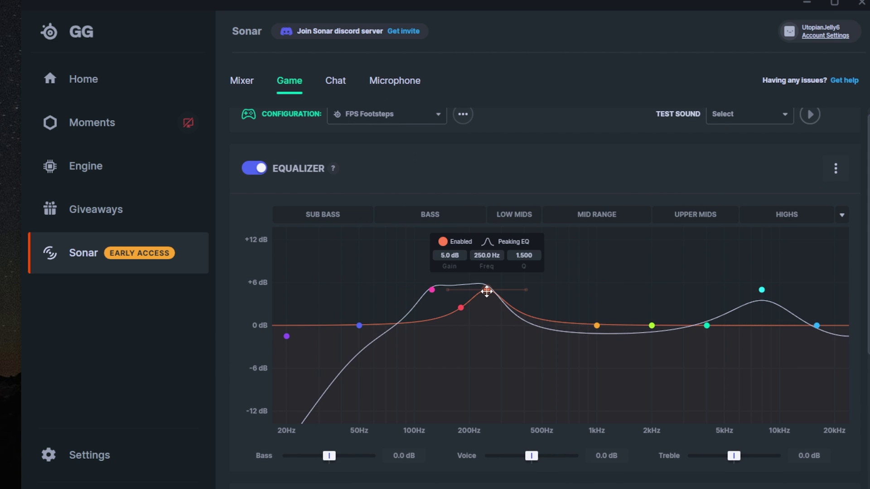
pyautogui.moveTo(763, 289)
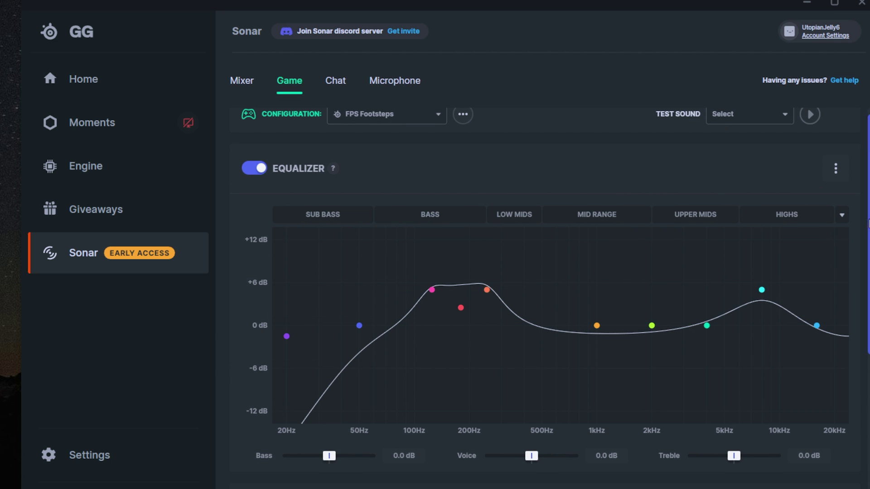
pyautogui.scroll(-5, 807, 367)
pyautogui.click(510, 361)
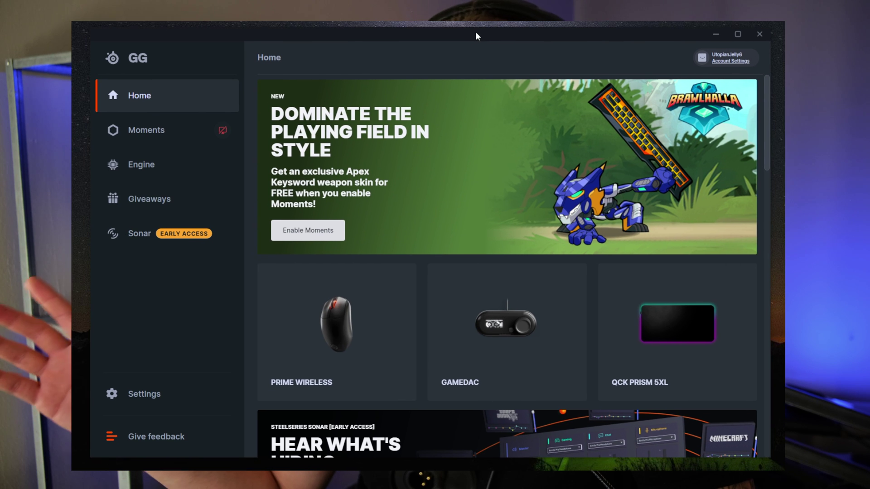
# - Join Sonar early access from the Home page banner and open Sonar from the sidebar
pyautogui.scroll(-1, 397, 321)
pyautogui.scroll(-5, 396, 321)
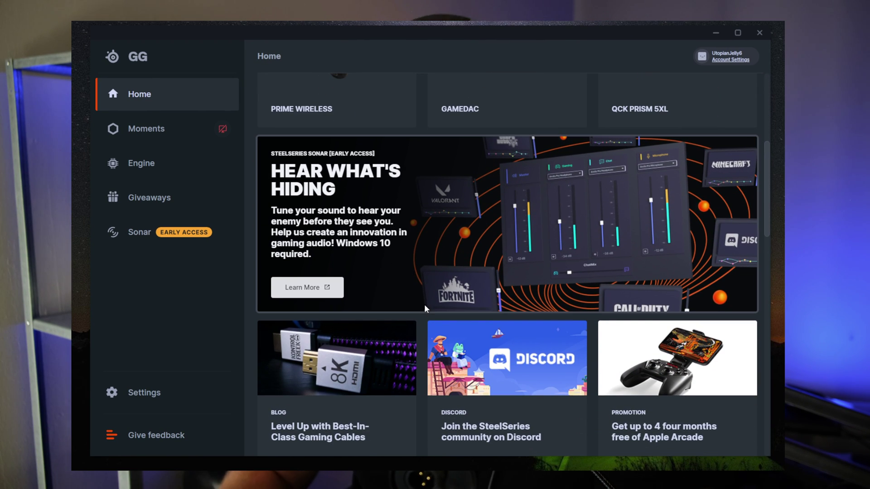
pyautogui.click(315, 287)
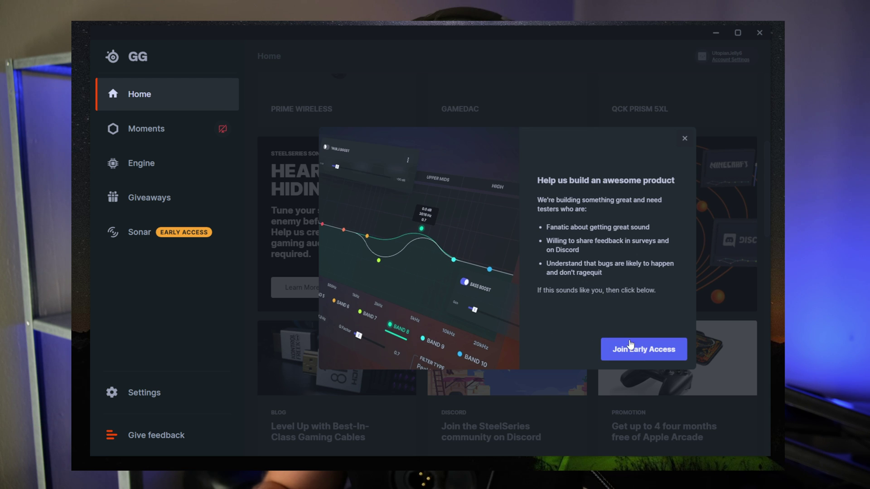
pyautogui.click(639, 349)
pyautogui.click(153, 240)
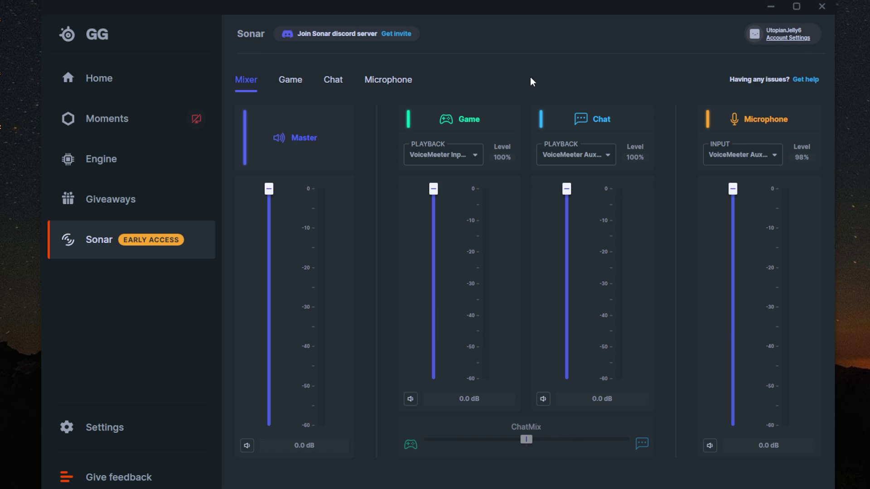
# - Keep VoiceMeeter Input for game playback and the current chat playback device in the mixer
pyautogui.click(474, 156)
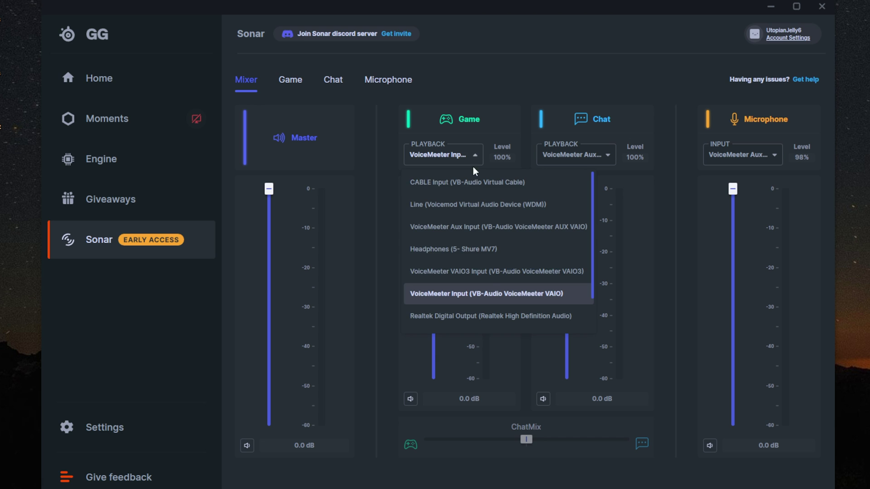
pyautogui.click(496, 295)
pyautogui.click(595, 156)
pyautogui.click(612, 227)
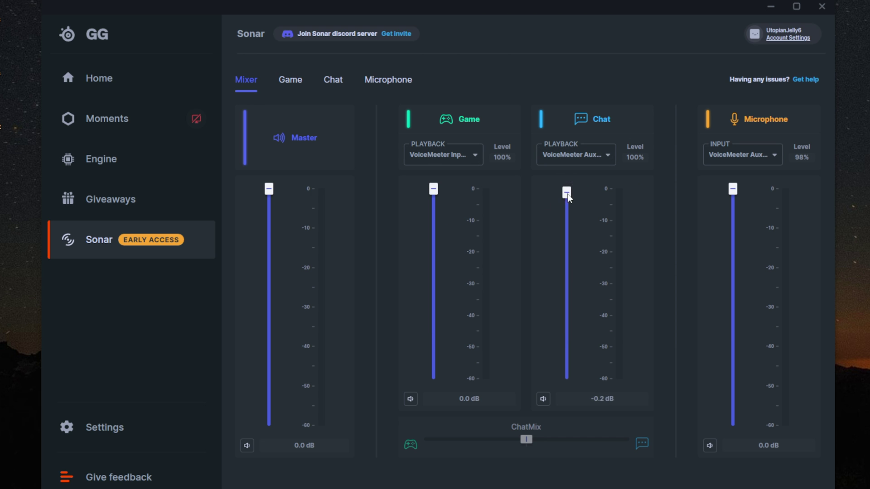
# - Set game volume to -0.8 dB and chat to -2.9 dB, adjust master, and reposition the Sound dialog
pyautogui.moveTo(441, 229); pyautogui.dragTo(440, 206)
pyautogui.moveTo(566, 193); pyautogui.dragTo(572, 242)
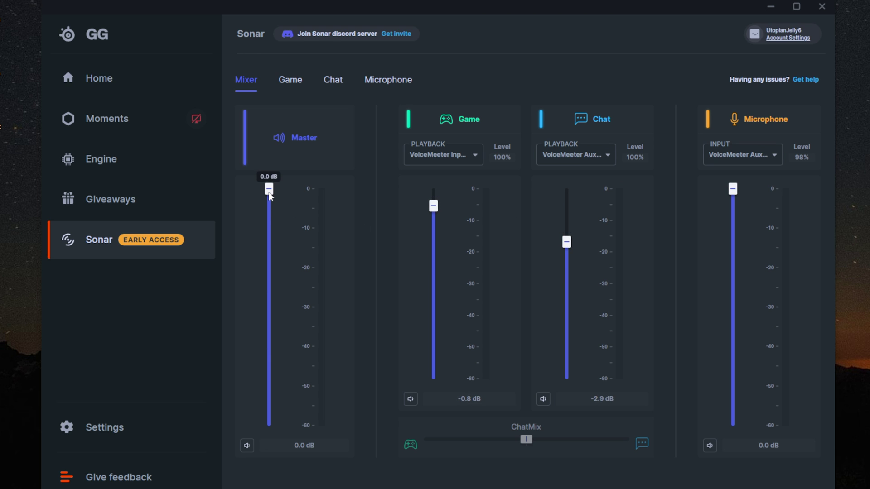
pyautogui.moveTo(268, 251)
pyautogui.mouseDown()
pyautogui.moveTo(268, 285)
pyautogui.moveTo(268, 259)
pyautogui.mouseUp()
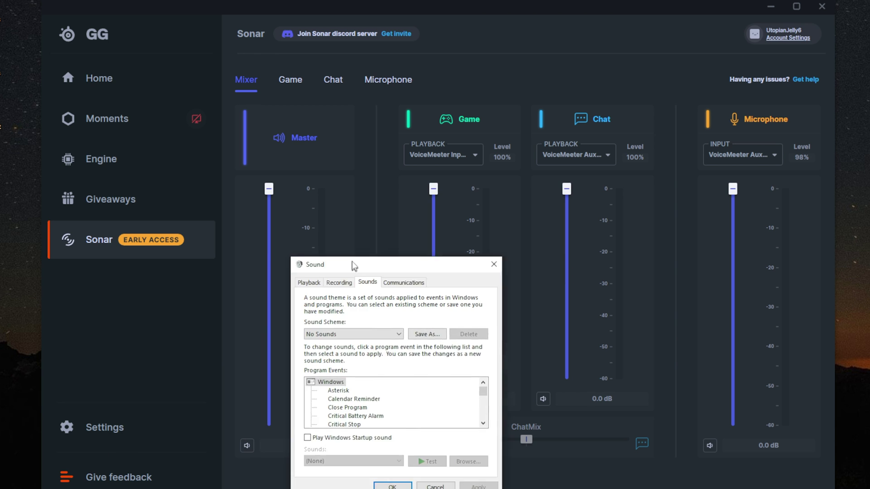
pyautogui.moveTo(354, 266); pyautogui.dragTo(403, 86)
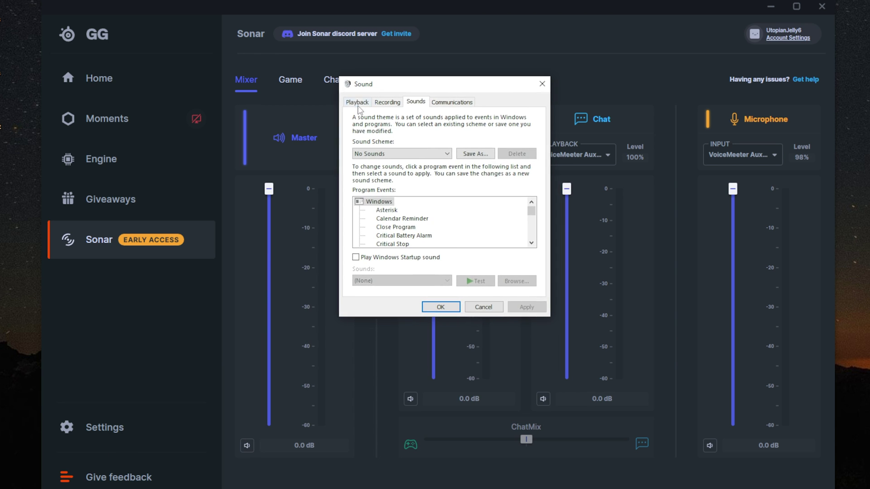
pyautogui.click(368, 106)
# - Check the Sonar Gaming, Chat and Microphone defaults on the Playback and Recording tabs
pyautogui.moveTo(533, 163); pyautogui.dragTo(538, 220)
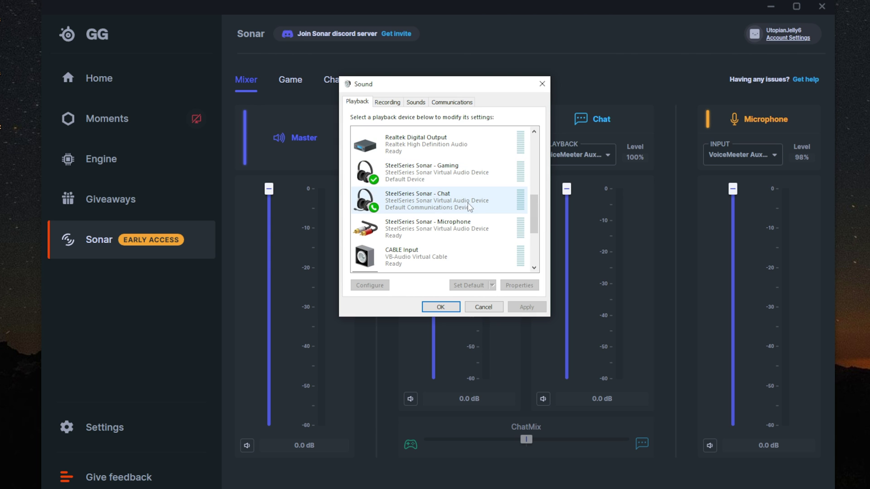
pyautogui.click(398, 103)
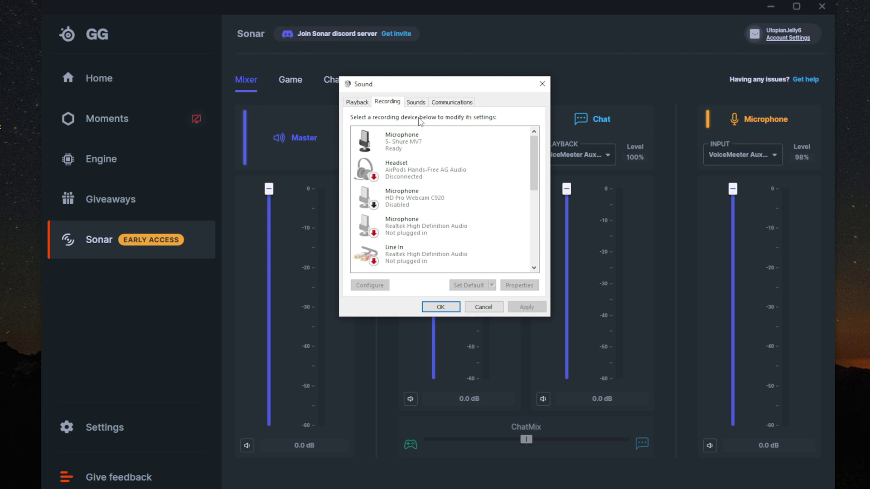
pyautogui.moveTo(532, 159); pyautogui.dragTo(534, 206)
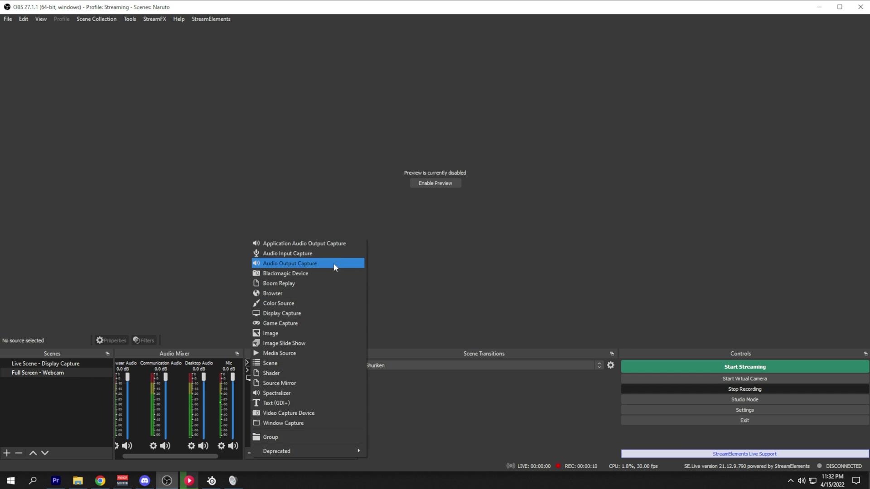
# - Add an audio input capture source using the Sonar microphone
pyautogui.click(338, 265)
pyautogui.click(457, 299)
pyautogui.click(408, 145)
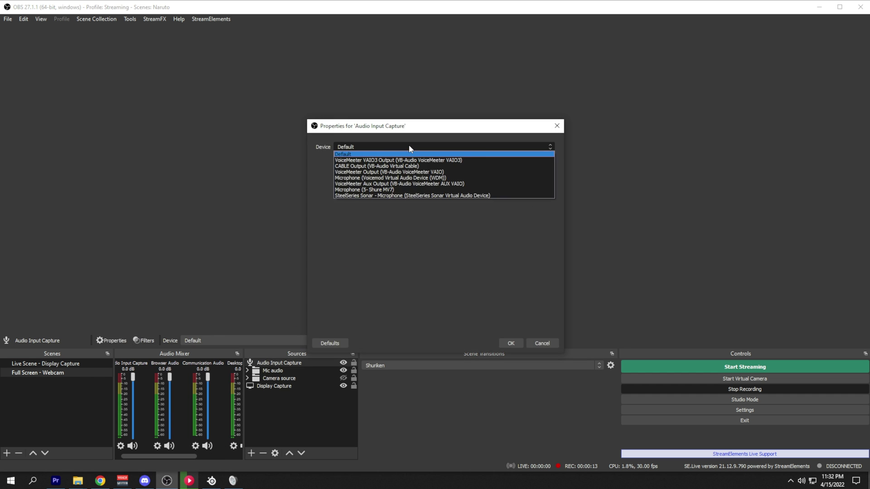
pyautogui.click(397, 195)
pyautogui.click(511, 343)
# - Add an audio output capture source, then cut the game EQ's 1 kHz band to -3.8 dB, Q 3.557
pyautogui.click(251, 453)
pyautogui.click(286, 259)
pyautogui.click(471, 304)
pyautogui.click(406, 147)
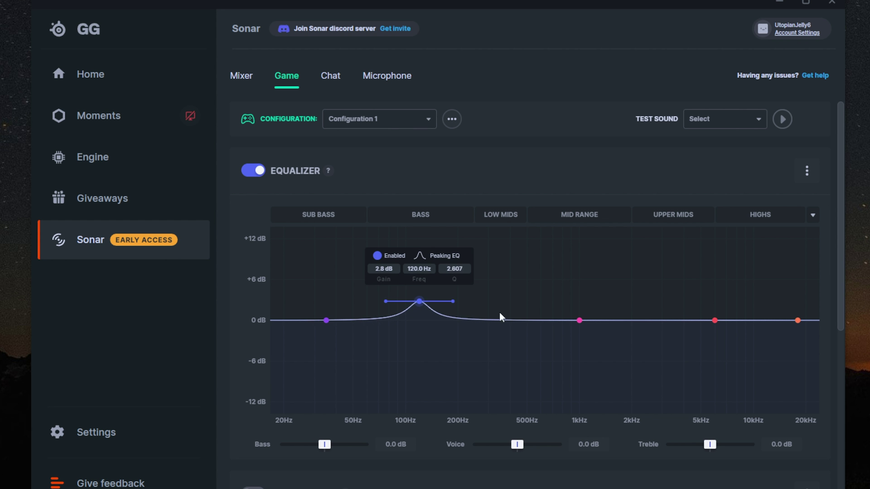
pyautogui.click(578, 320)
pyautogui.moveTo(578, 321); pyautogui.dragTo(580, 348)
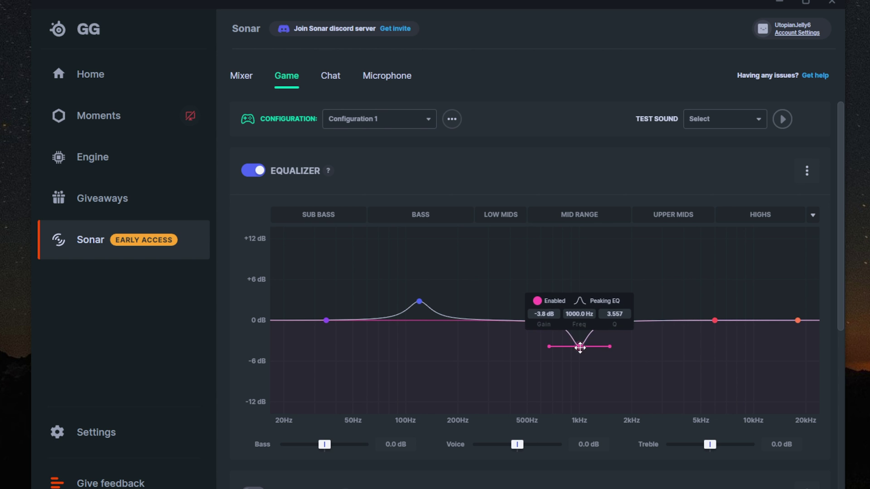
# - Set the game Voice slider to 4.2 dB, Treble to -2.1 dB and Bass to 3.6 dB
pyautogui.moveTo(541, 445); pyautogui.dragTo(531, 446)
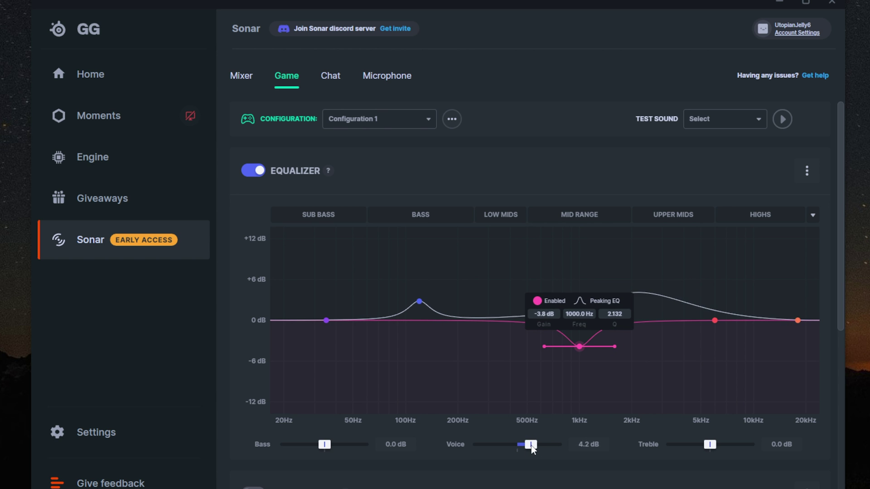
pyautogui.moveTo(710, 446)
pyautogui.mouseDown()
pyautogui.moveTo(693, 446)
pyautogui.moveTo(703, 446)
pyautogui.mouseUp()
pyautogui.moveTo(334, 449); pyautogui.dragTo(338, 448)
# - Load the Apex Legends EQ preset and look it over
pyautogui.click(431, 121)
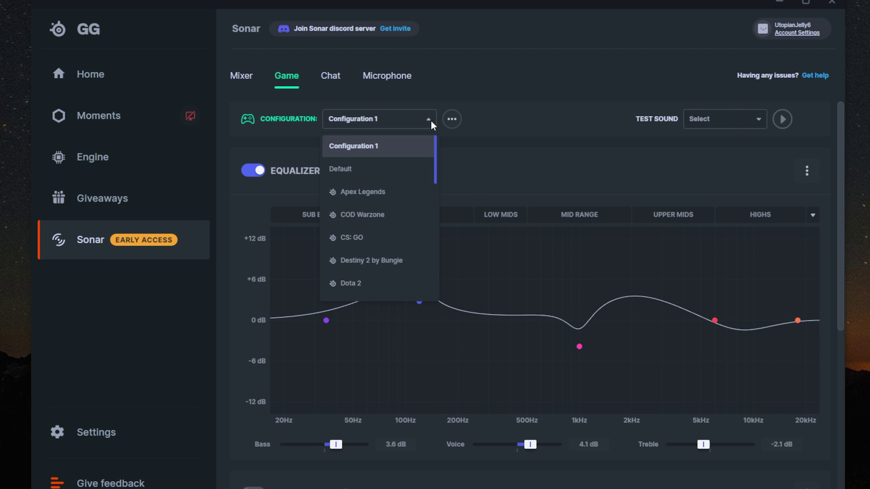
pyautogui.click(390, 198)
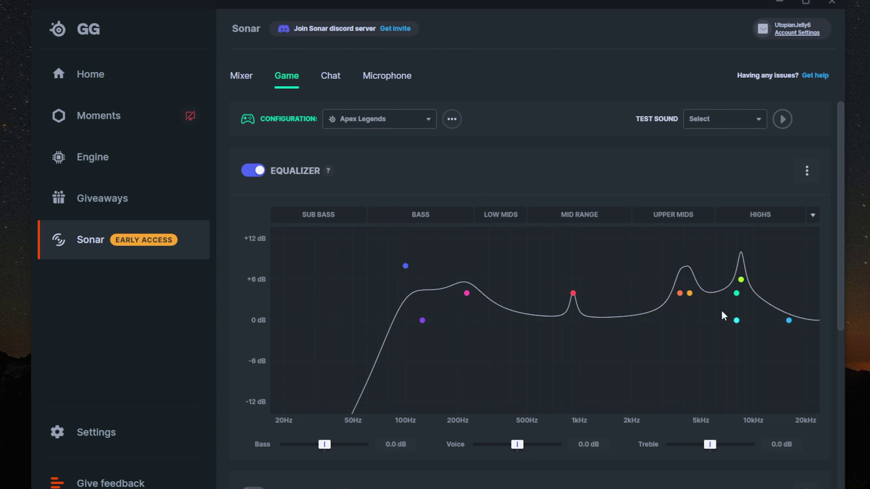
pyautogui.scroll(-1, 840, 269)
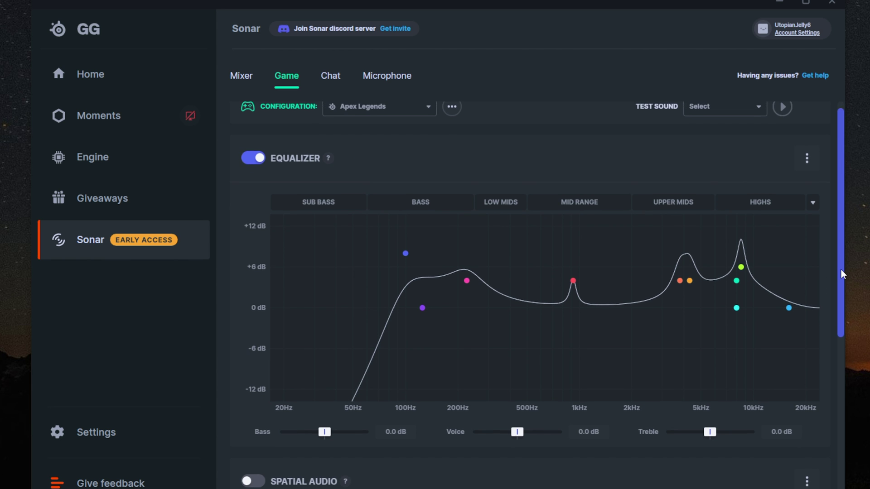
pyautogui.scroll(1, 841, 271)
pyautogui.click(430, 122)
# - Reset the game EQ to Default, enable spatial audio, and set its tuning to -4.5
pyautogui.click(388, 170)
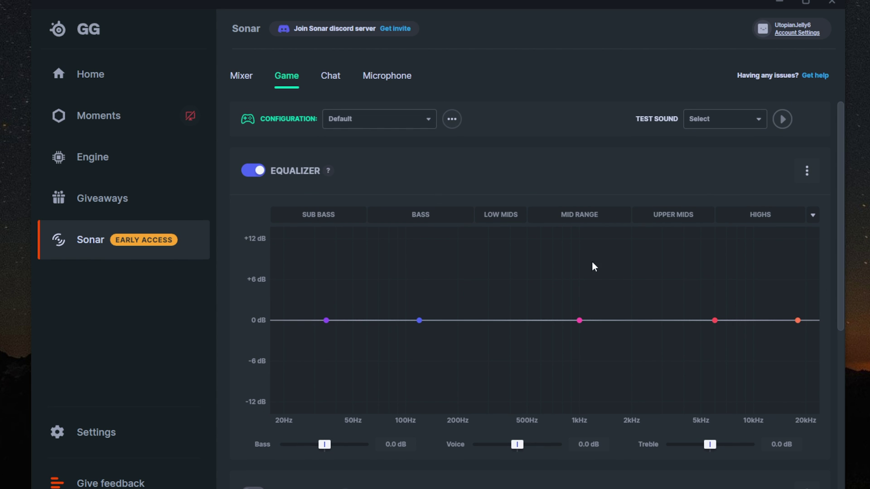
pyautogui.moveTo(840, 131); pyautogui.dragTo(835, 279)
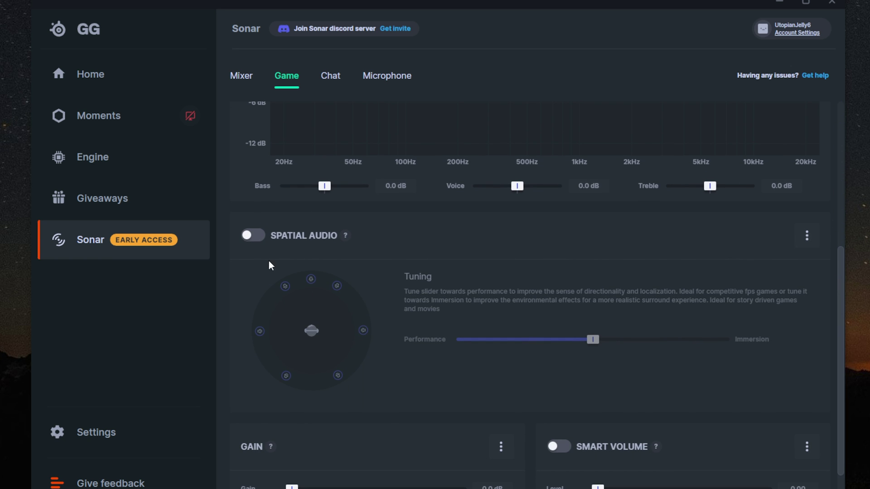
pyautogui.click(254, 236)
pyautogui.moveTo(593, 340); pyautogui.dragTo(552, 342)
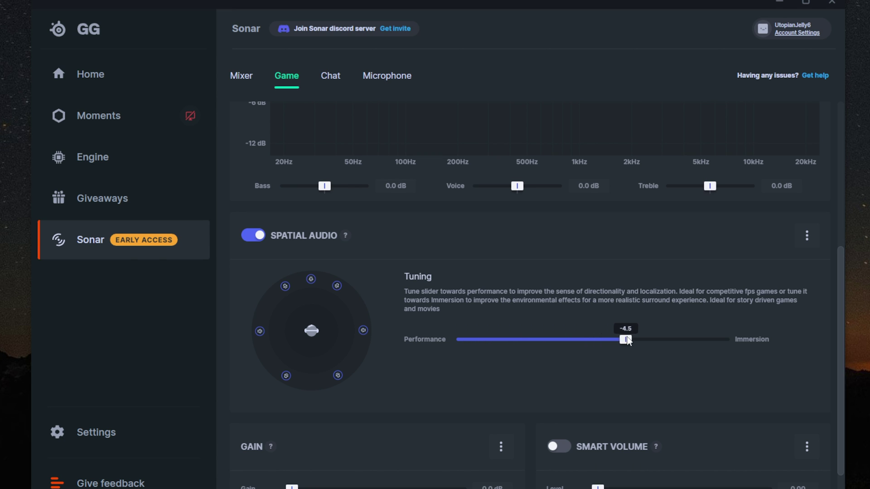
pyautogui.scroll(5, 511, 204)
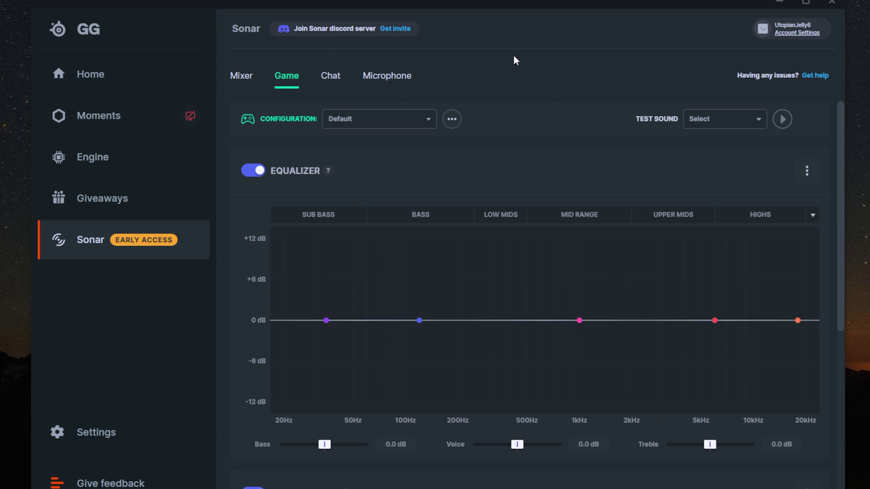
# - Boost the chat EQ's 125 Hz band to 2.4 dB
pyautogui.click(331, 77)
pyautogui.moveTo(837, 115); pyautogui.dragTo(849, 189)
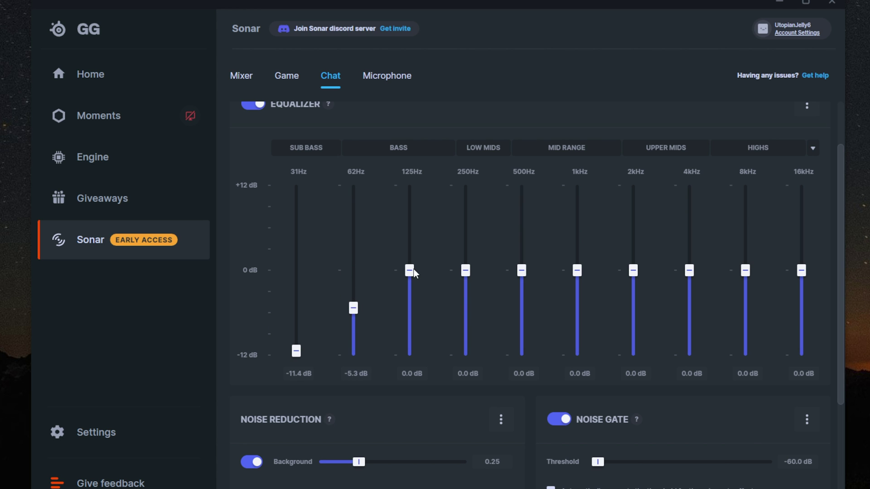
pyautogui.moveTo(409, 264); pyautogui.dragTo(409, 253)
# - Adjust chat noise reduction, raise the noise gate to -49.2 dB, and set Smart Voice level to 0.49
pyautogui.moveTo(524, 277); pyautogui.dragTo(525, 278)
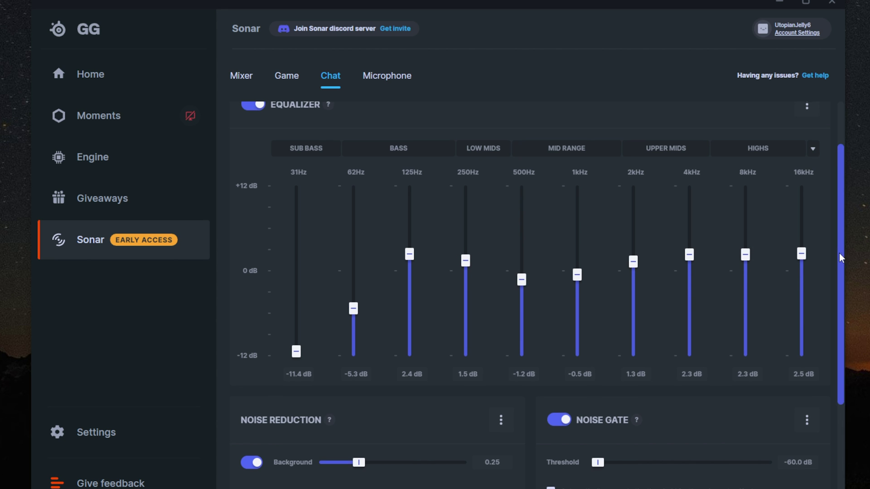
pyautogui.moveTo(839, 252); pyautogui.dragTo(839, 335)
pyautogui.moveTo(598, 342); pyautogui.dragTo(609, 343)
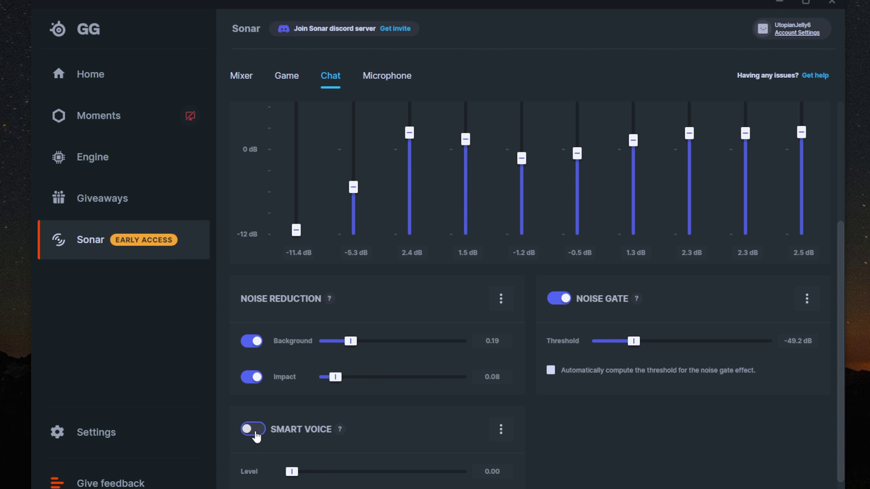
pyautogui.moveTo(325, 472); pyautogui.dragTo(359, 474)
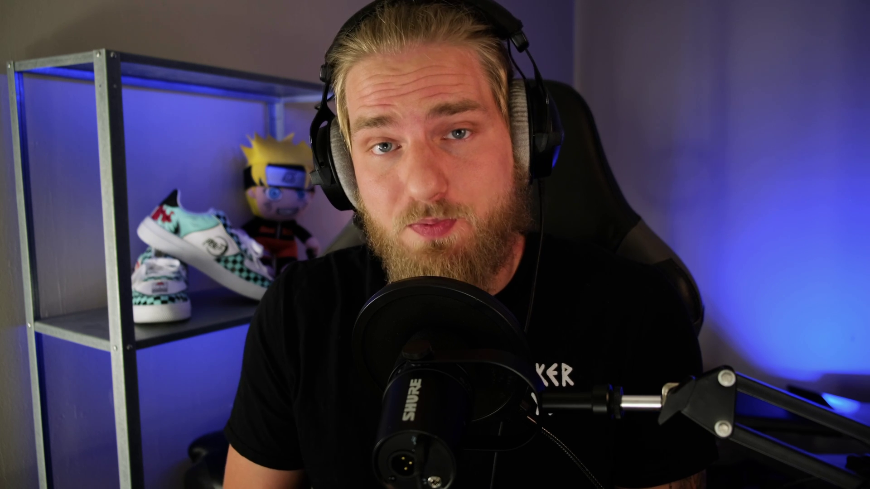